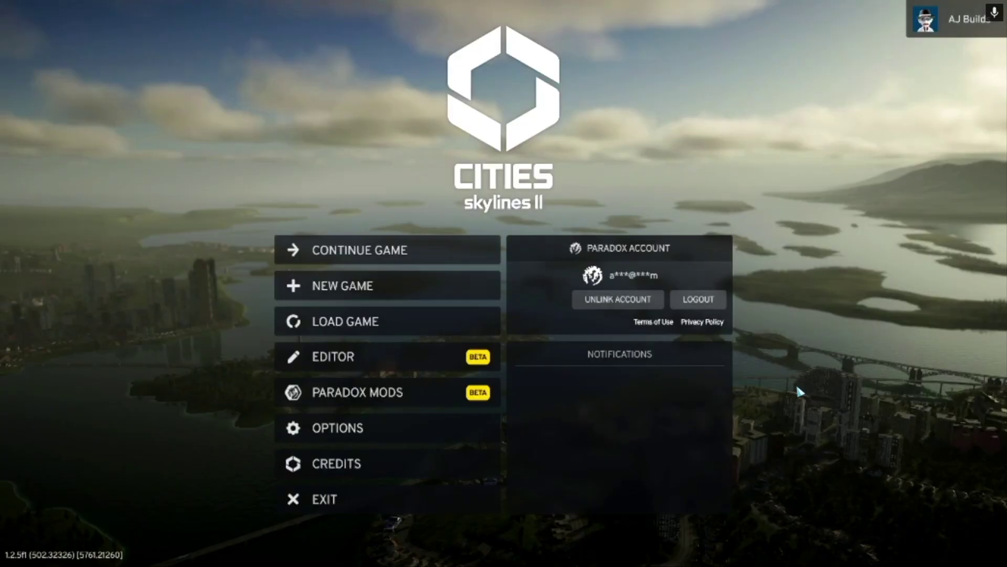
# Load the most recent saved city, AutoSave14-May-14-50-46
pyautogui.click(377, 328)
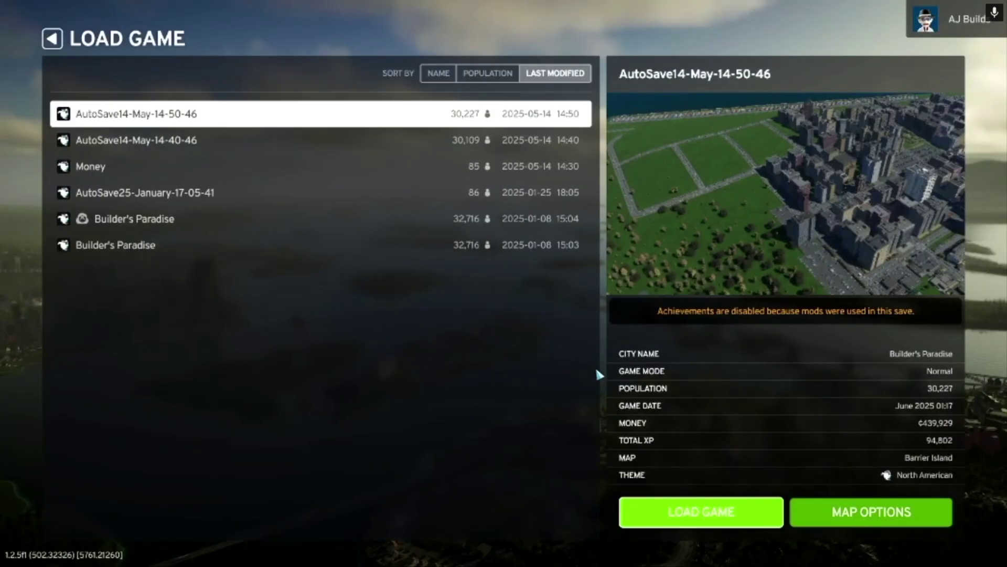
pyautogui.click(741, 519)
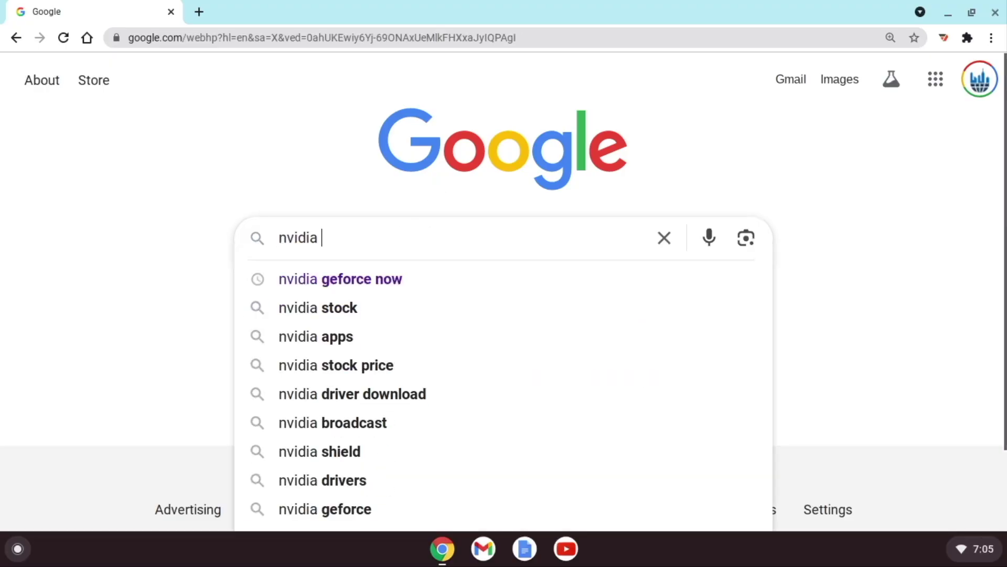
# Search Google in Chrome for "nvidia geforce now" and open NVIDIA's official GeForce NOW page
pyautogui.write('geforce ')
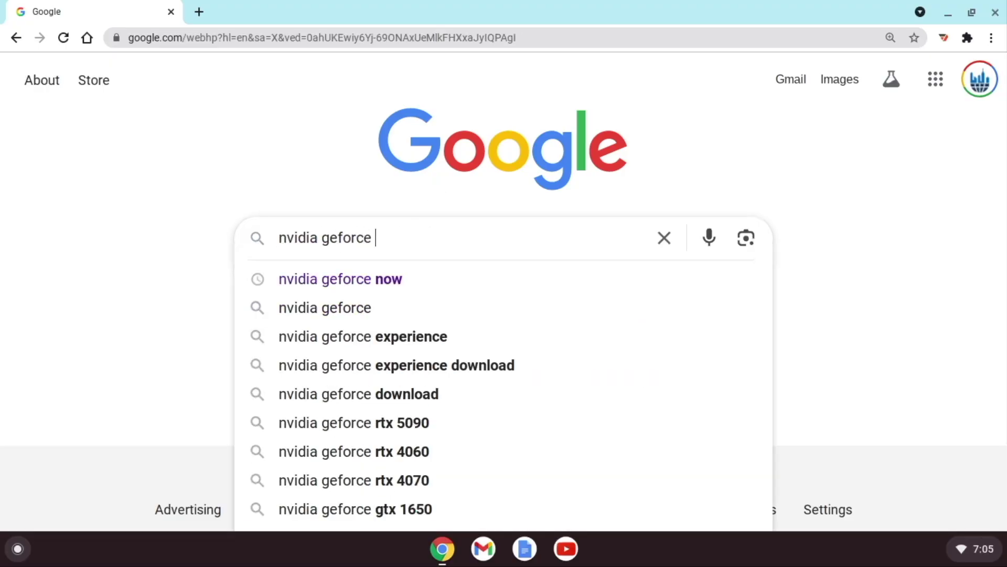
pyautogui.write('now')
pyautogui.press('Return')
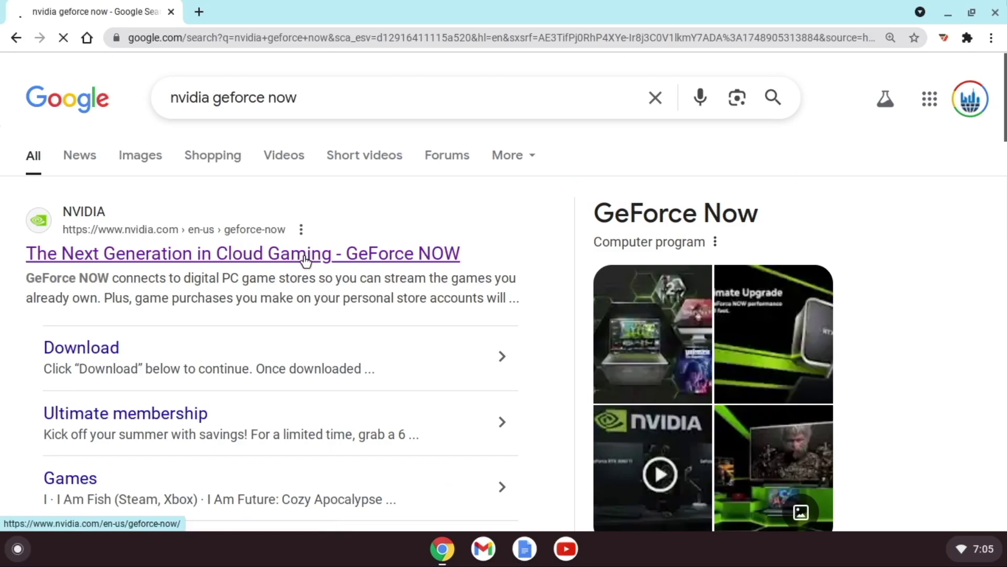
pyautogui.click(257, 253)
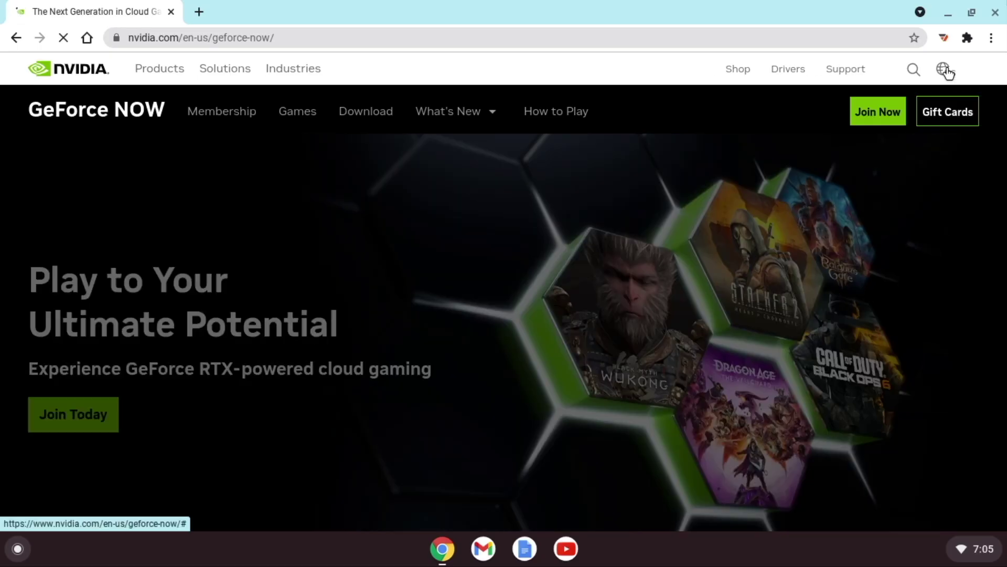
# Go to the NVIDIA account page and start GeForce NOW from its membership entry
pyautogui.click(949, 71)
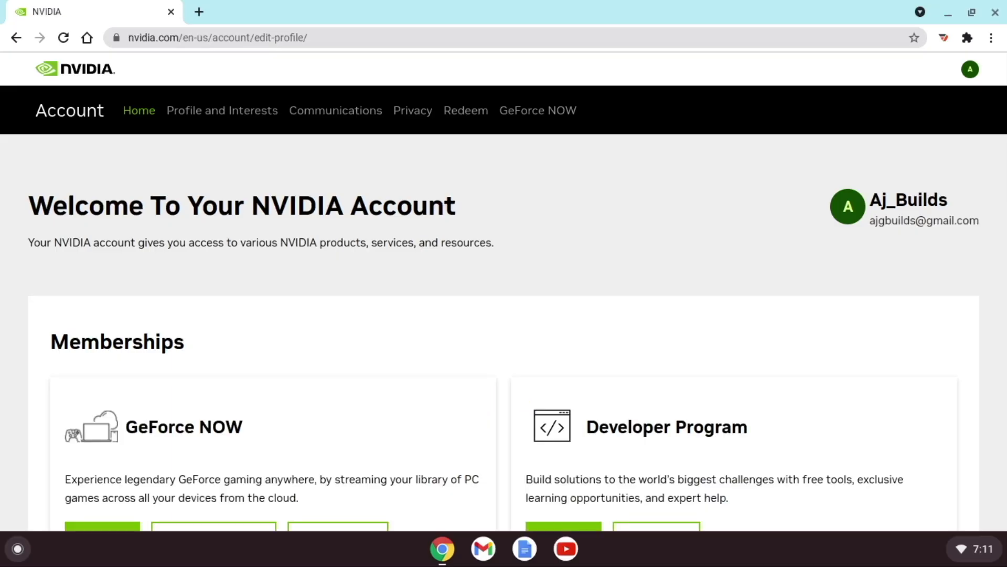
pyautogui.scroll(-3, 486, 310)
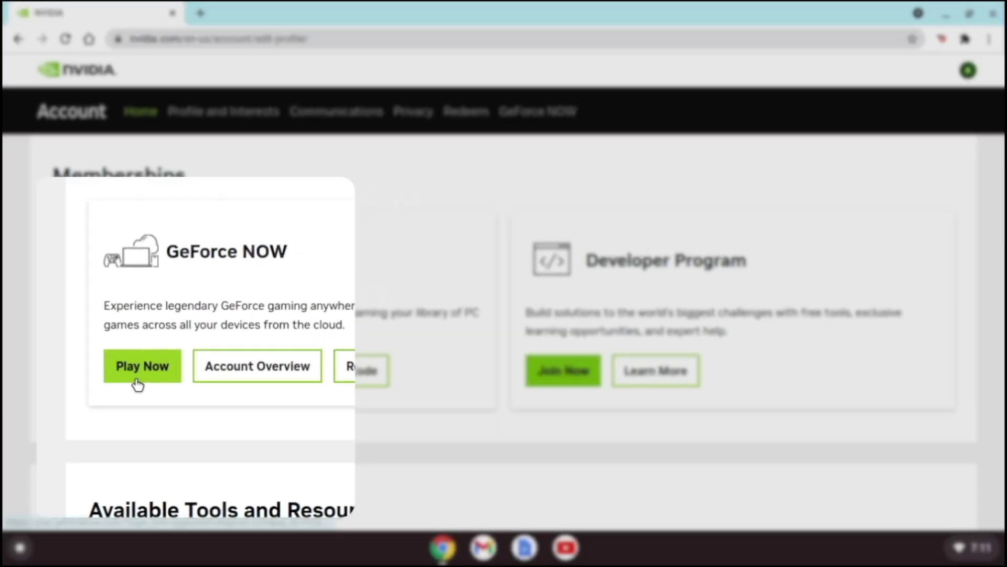
pyautogui.click(135, 377)
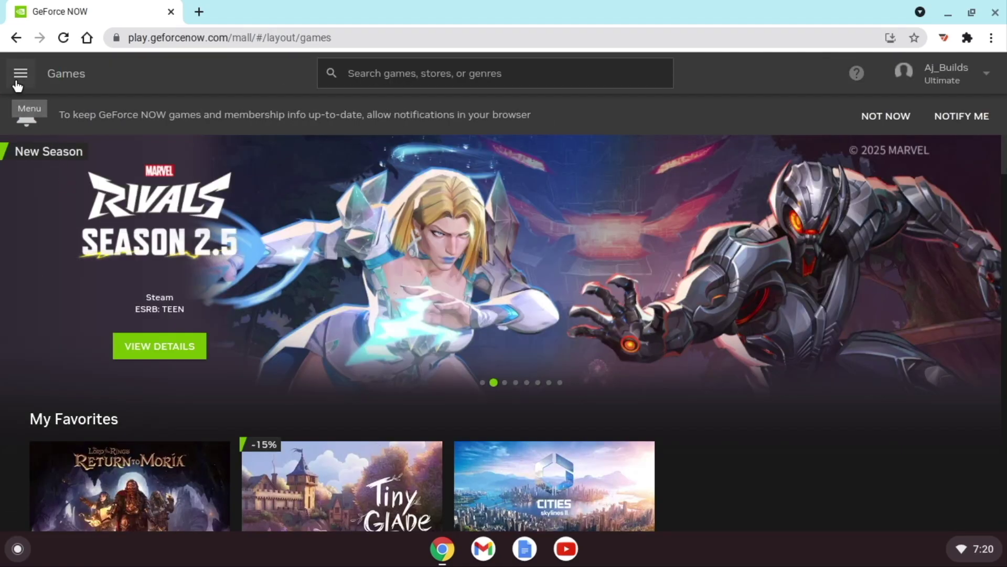
# Open the GeForce NOW connection settings and review which digital store accounts are linked
pyautogui.click(18, 79)
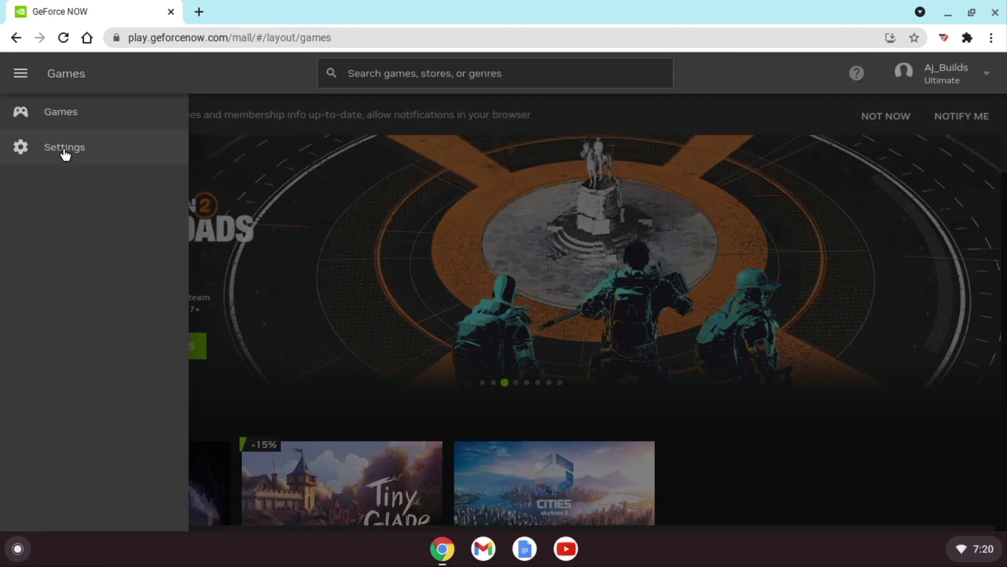
pyautogui.click(63, 153)
pyautogui.click(218, 212)
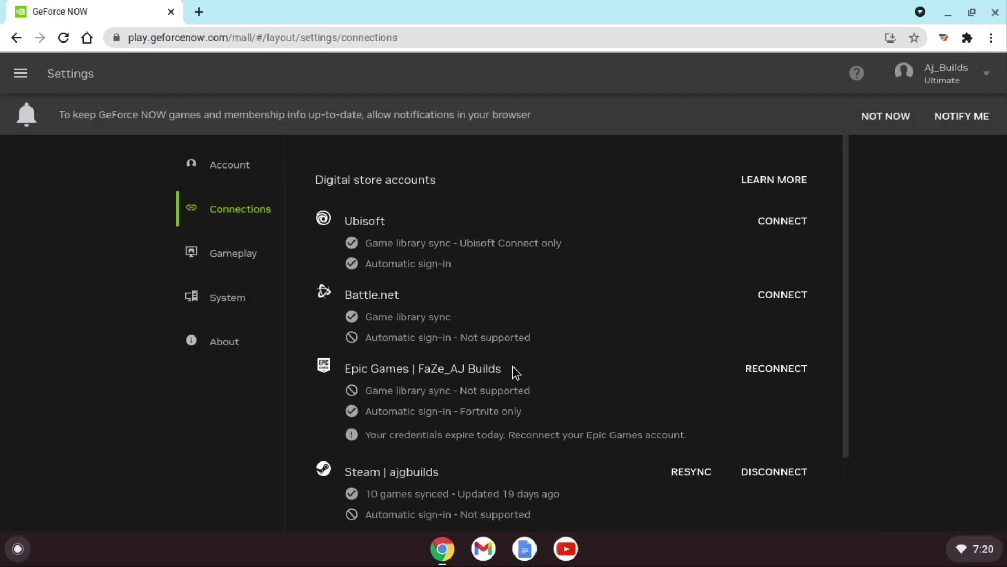
pyautogui.scroll(-2, 513, 367)
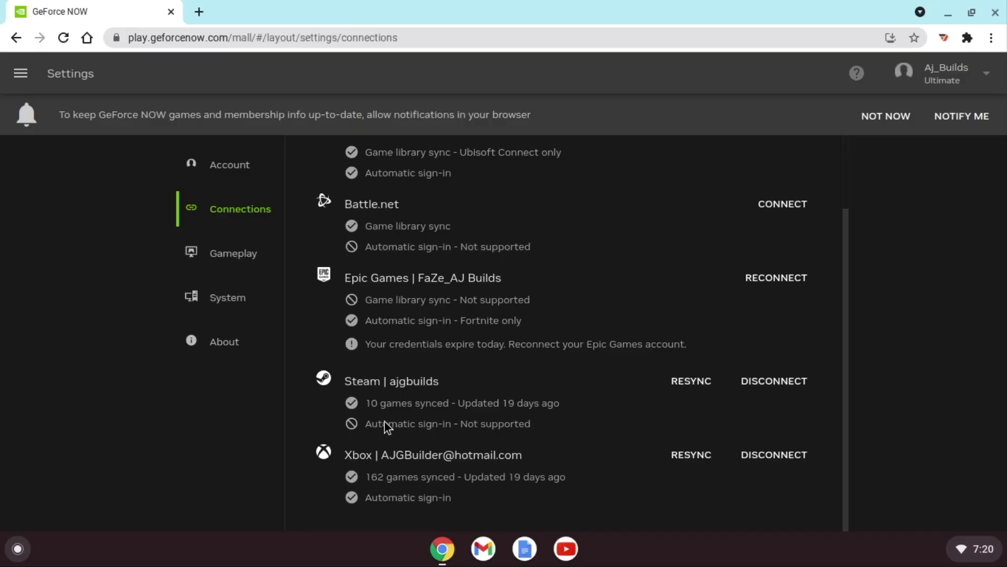
# Return to the games overview and launch Cities: Skylines II from My Favorites, starting the streaming session once the rig is ready
pyautogui.click(25, 78)
pyautogui.click(86, 124)
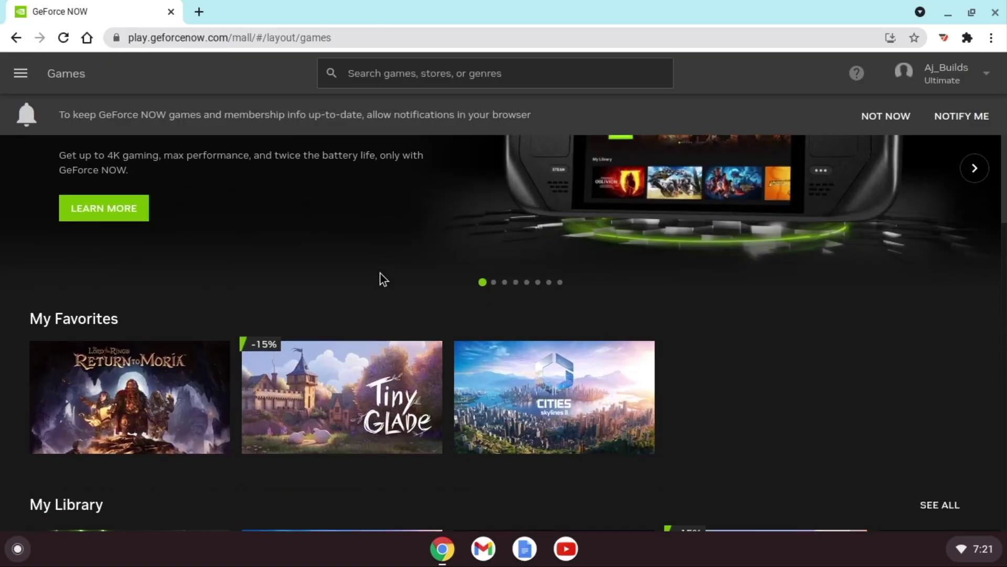
pyautogui.scroll(-1, 379, 272)
pyautogui.moveTo(598, 395)
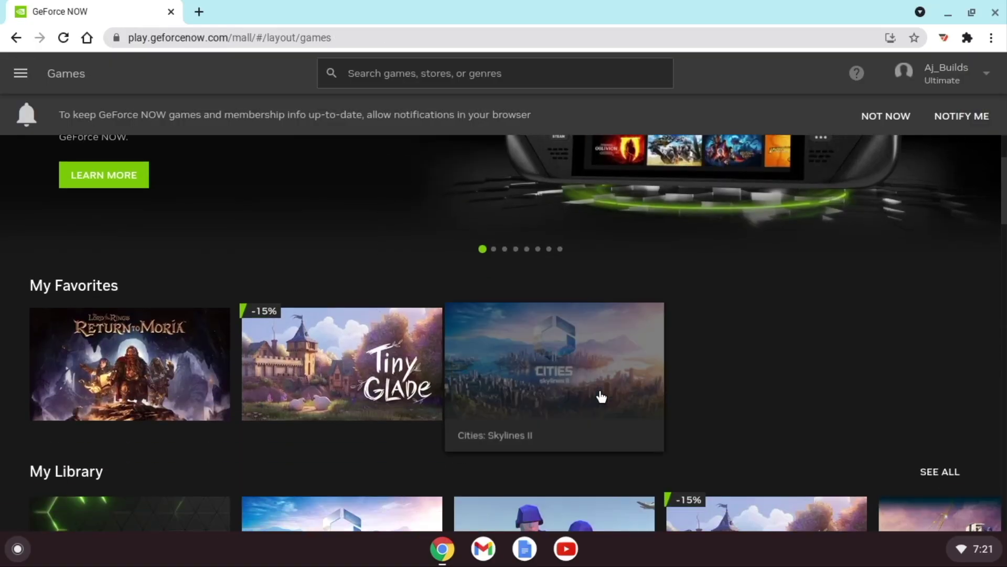
pyautogui.click(556, 367)
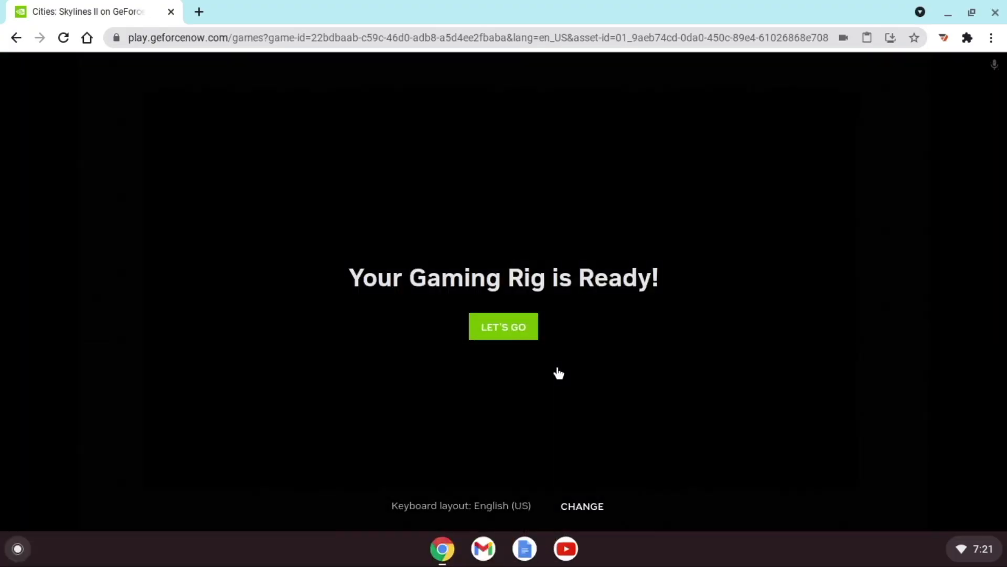
pyautogui.click(516, 331)
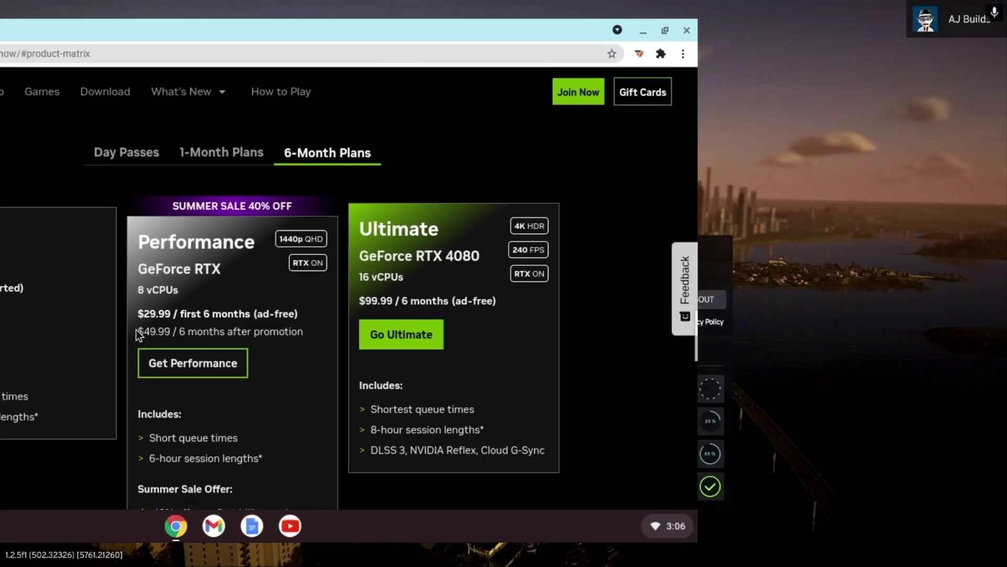
pyautogui.scroll(-1, 397, 338)
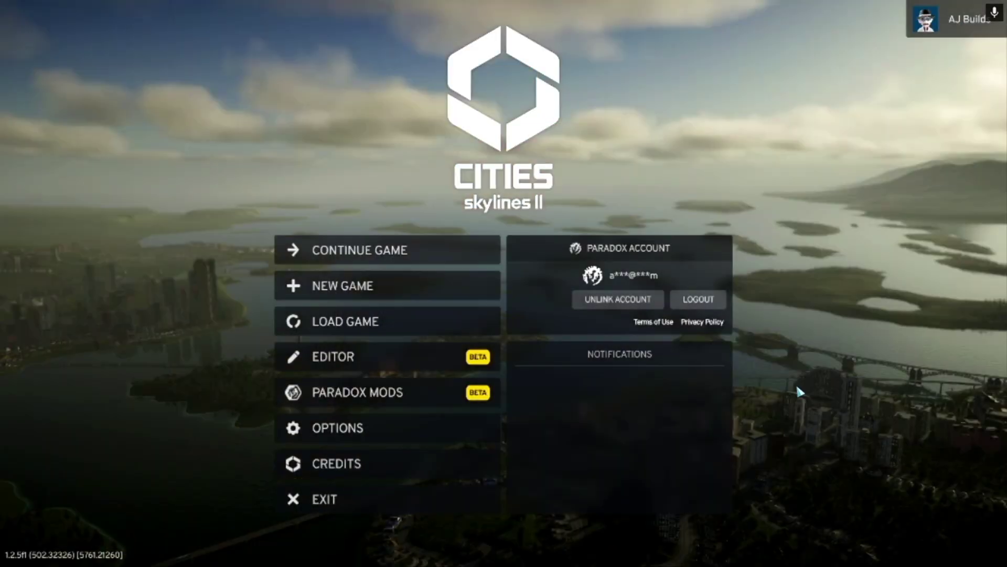
# Load the AutoSave14-May-14-50-46 save of the city Builder's Paradise
pyautogui.click(378, 329)
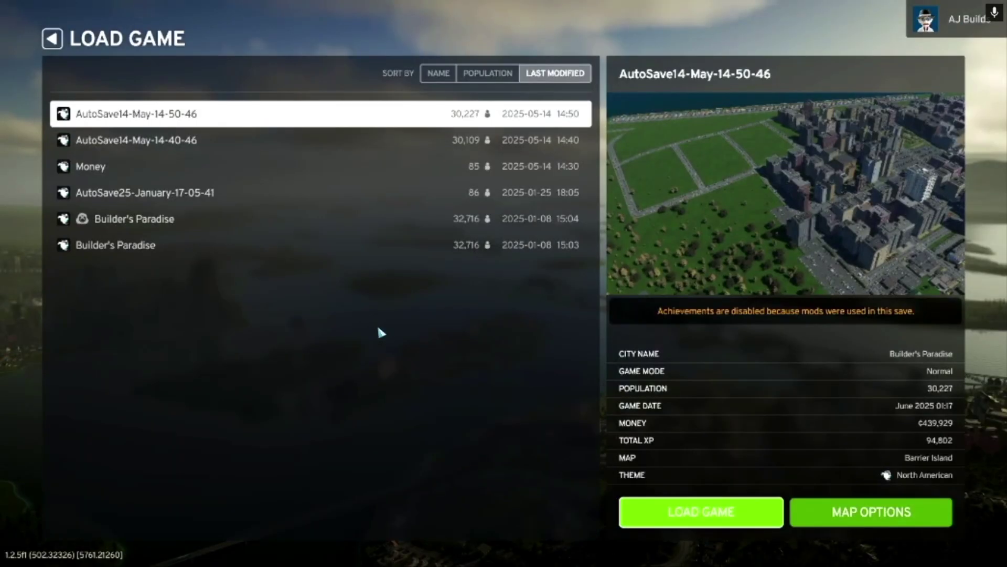
pyautogui.click(741, 521)
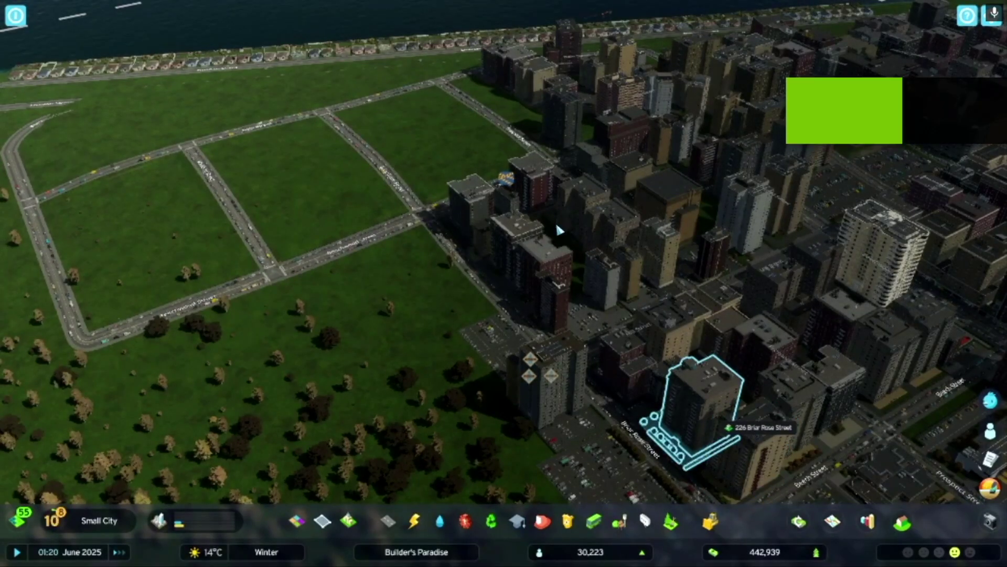
pyautogui.press('a')
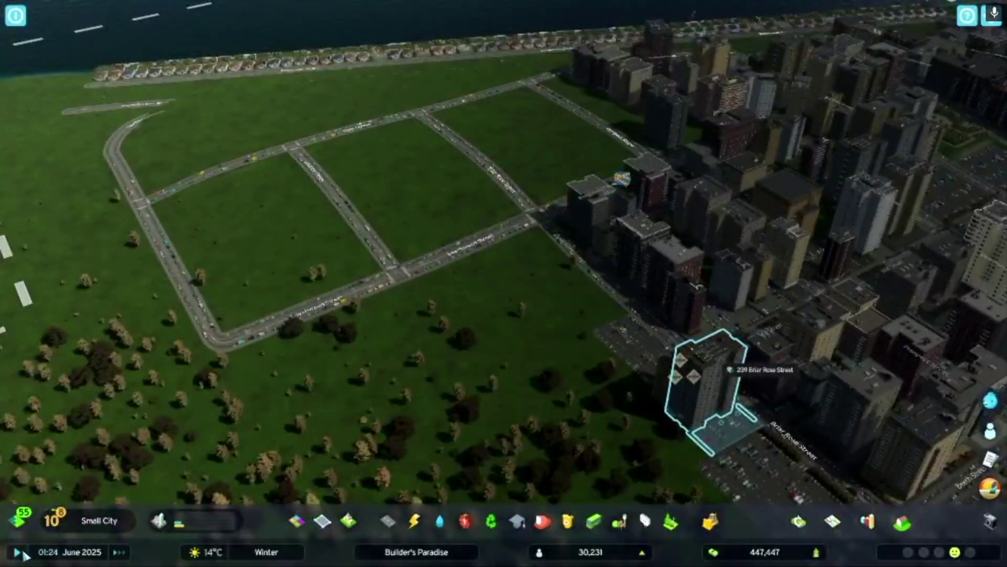
pyautogui.press('a')
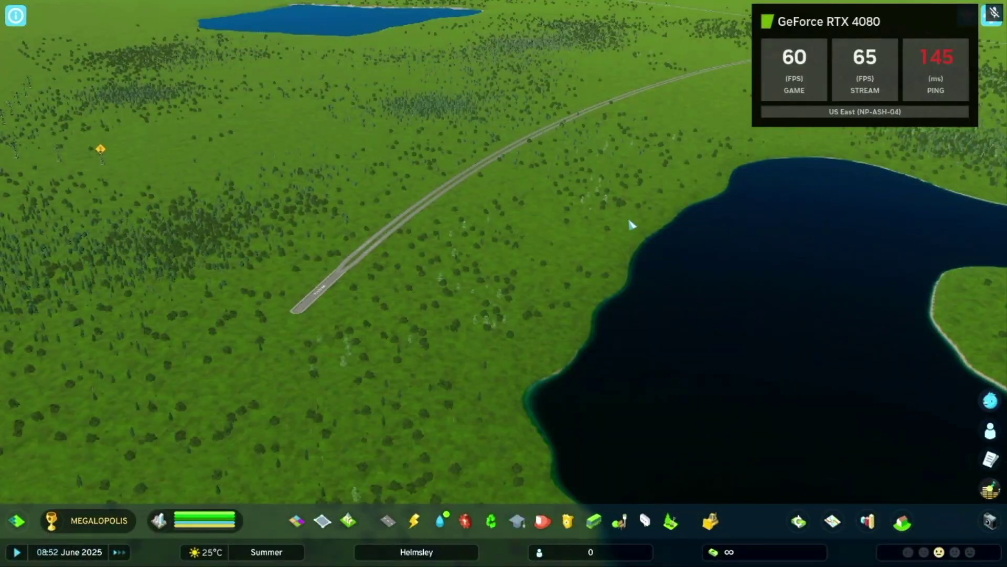
pyautogui.scroll(3, 629, 223)
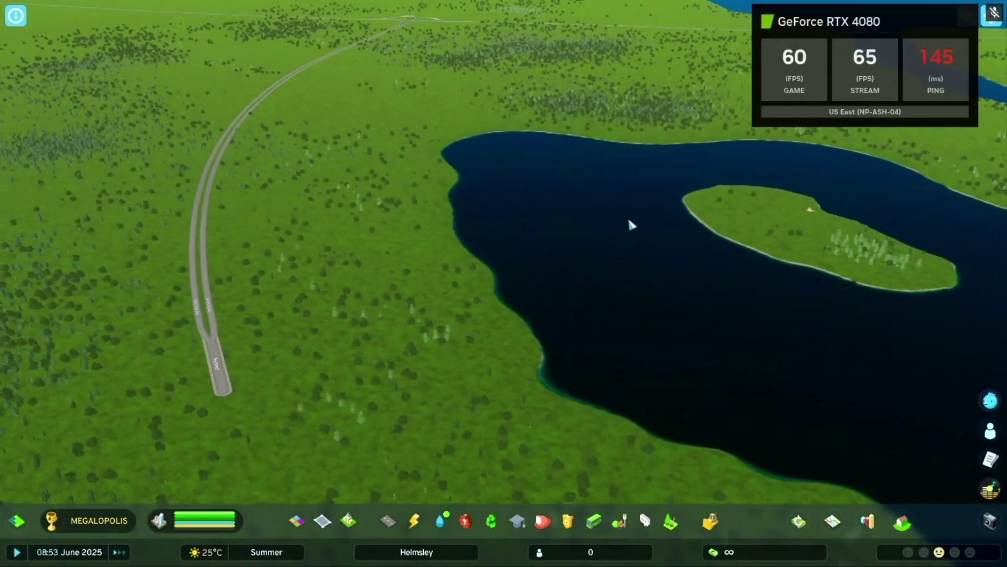
pyautogui.press('q')
pyautogui.press('q')
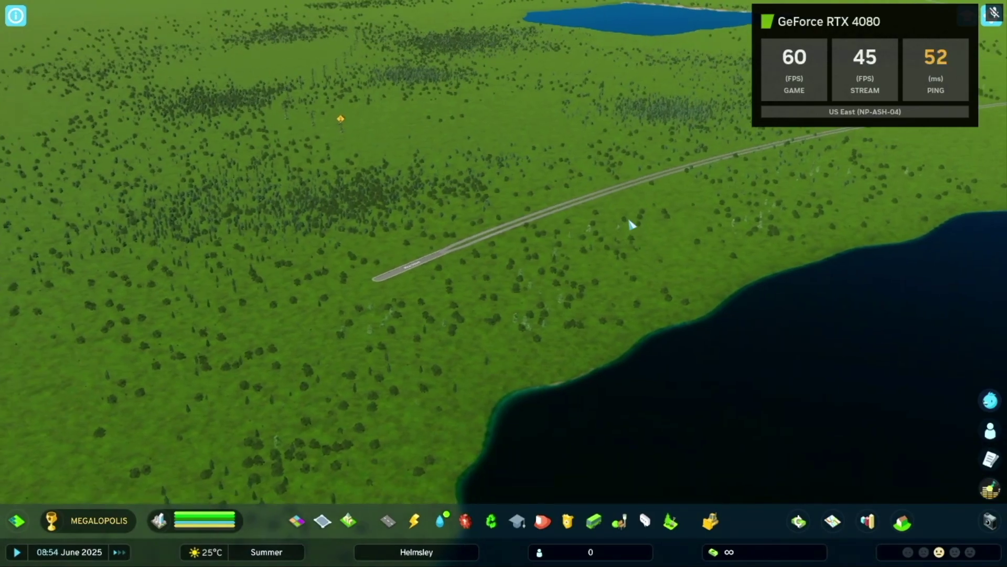
pyautogui.scroll(3, 629, 221)
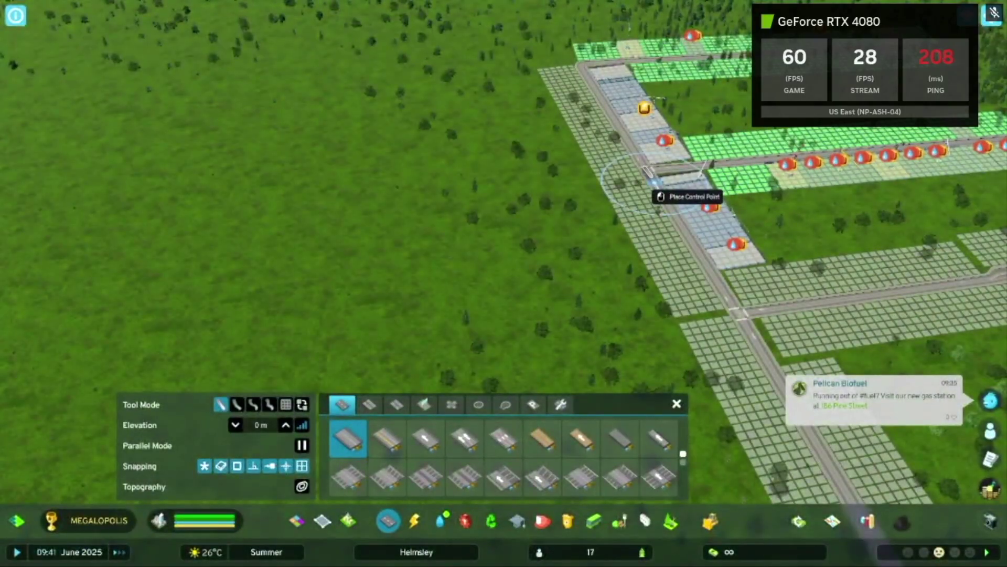
# Build a straight road about 504 m long from the existing junction into the empty land, with a short perpendicular segment at its far end
pyautogui.click(647, 169)
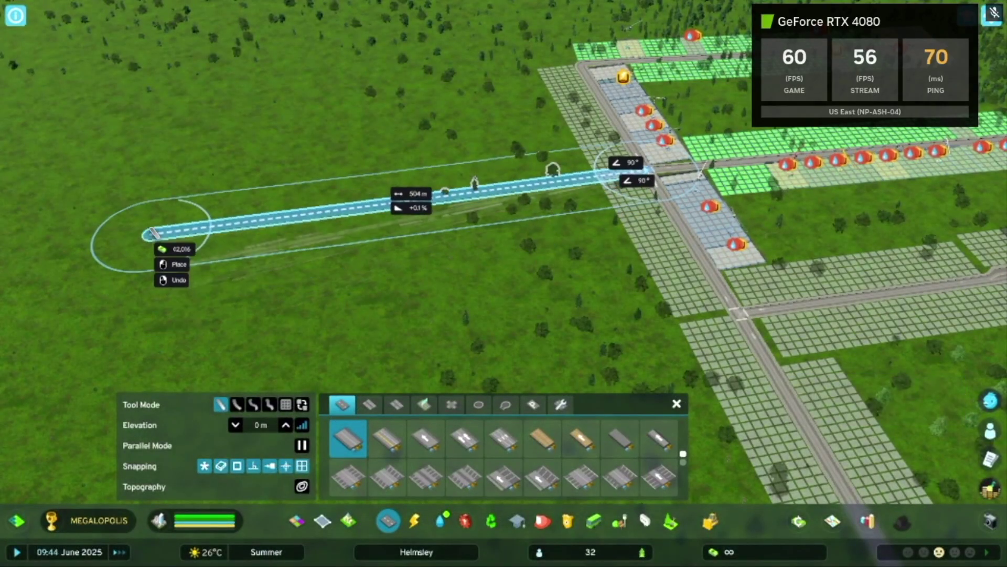
pyautogui.click(152, 232)
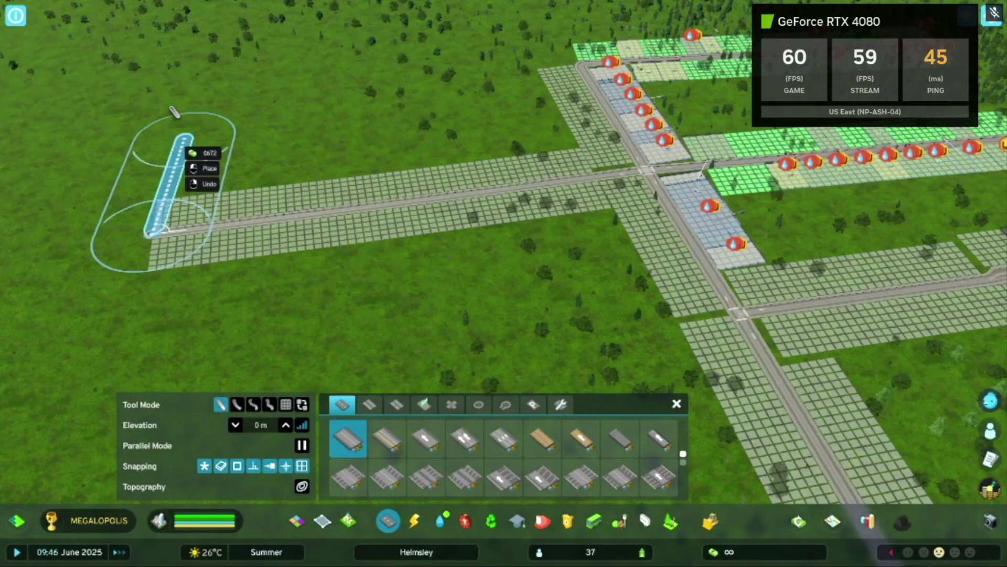
pyautogui.click(167, 126)
# Pause the simulation and zone both sides of the short end road as industrial, filling the outer side and marquee-painting the inner side
pyautogui.press('space')
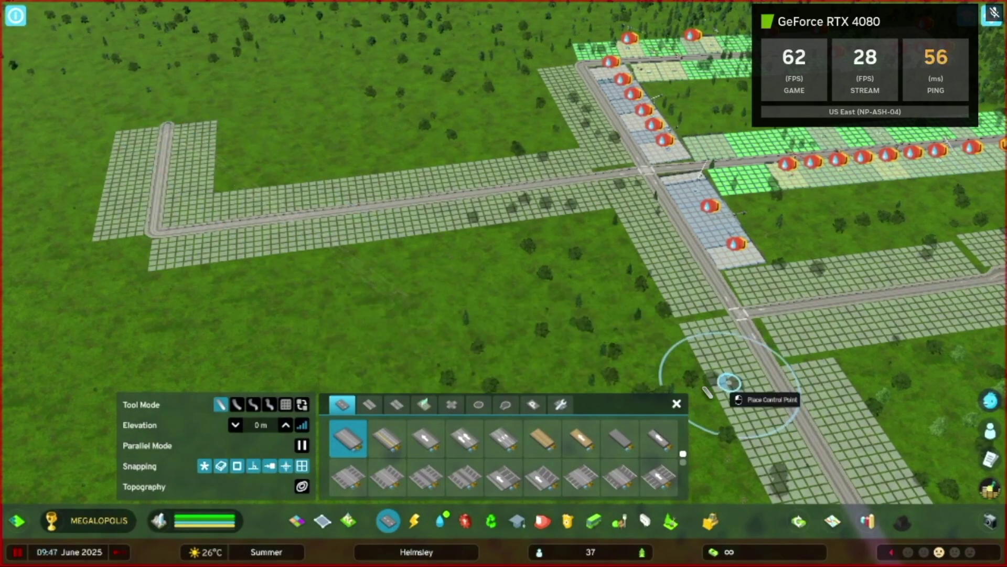
pyautogui.click(389, 521)
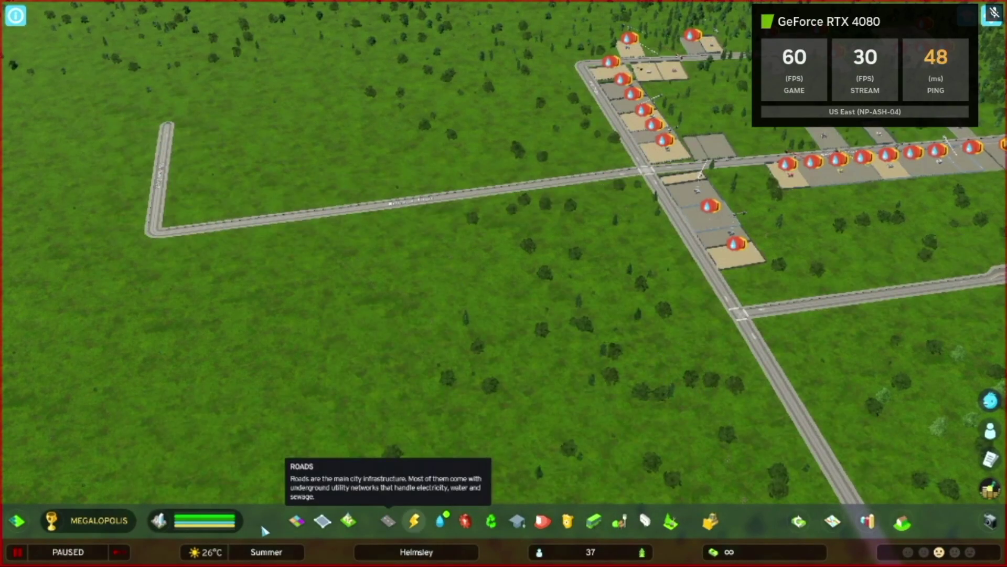
pyautogui.click(296, 521)
pyautogui.click(397, 404)
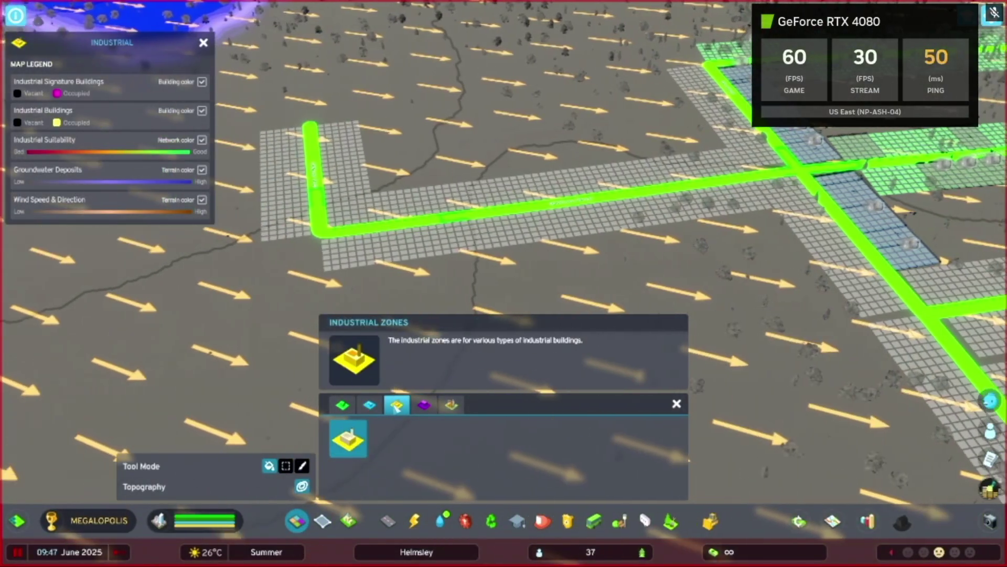
pyautogui.click(307, 187)
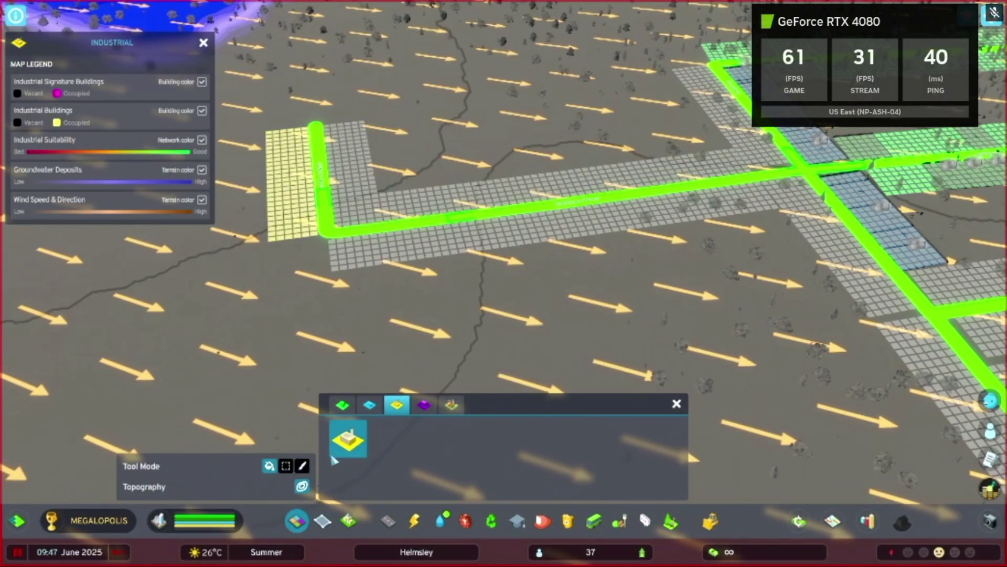
pyautogui.click(286, 464)
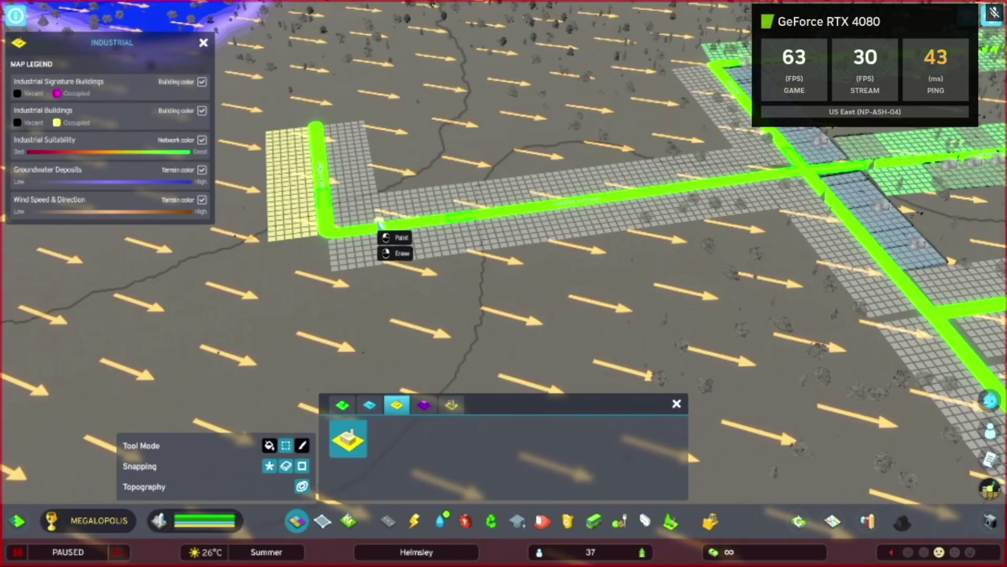
pyautogui.moveTo(376, 212); pyautogui.dragTo(325, 120)
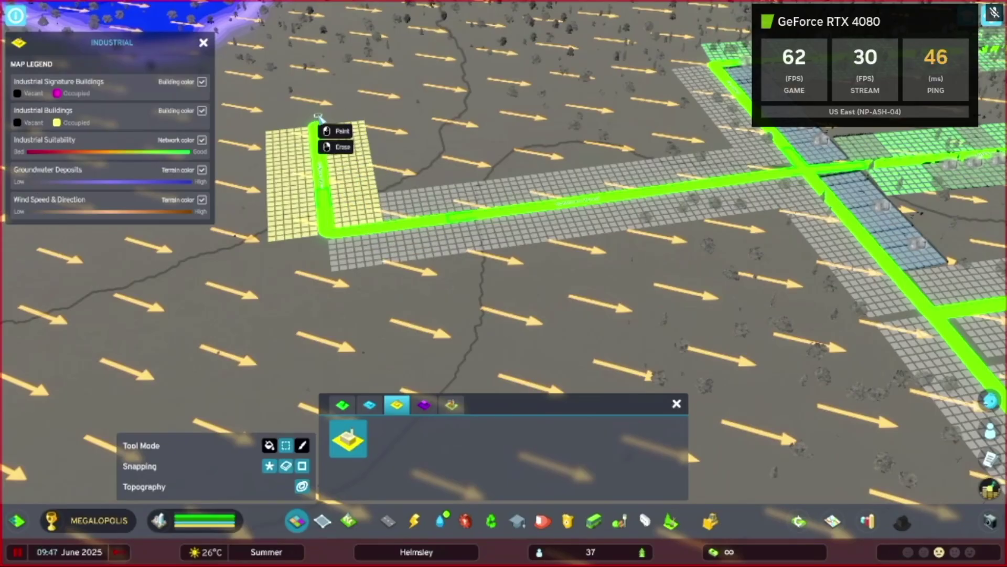